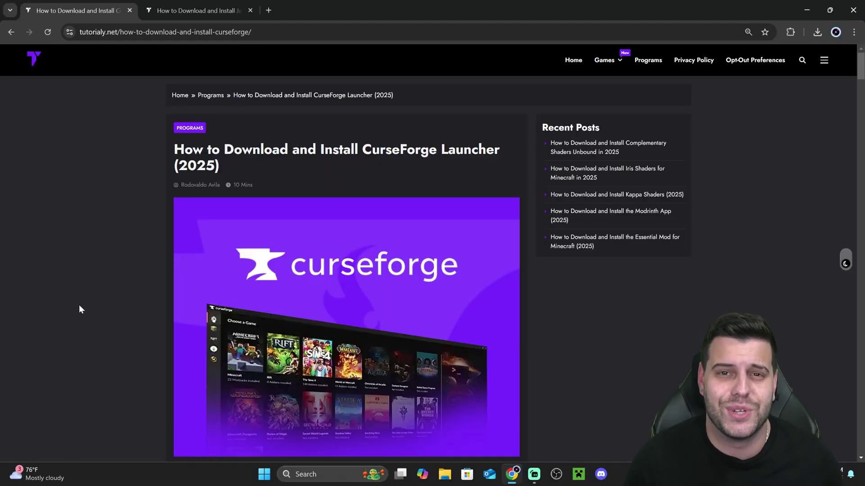
Look through the CurseForge Launcher guide, covering its quick navigation, download instructions and installation section.
{"action": "scroll", "coordinate": [323, 220], "scroll_direction": "down", "scroll_amount": 20}
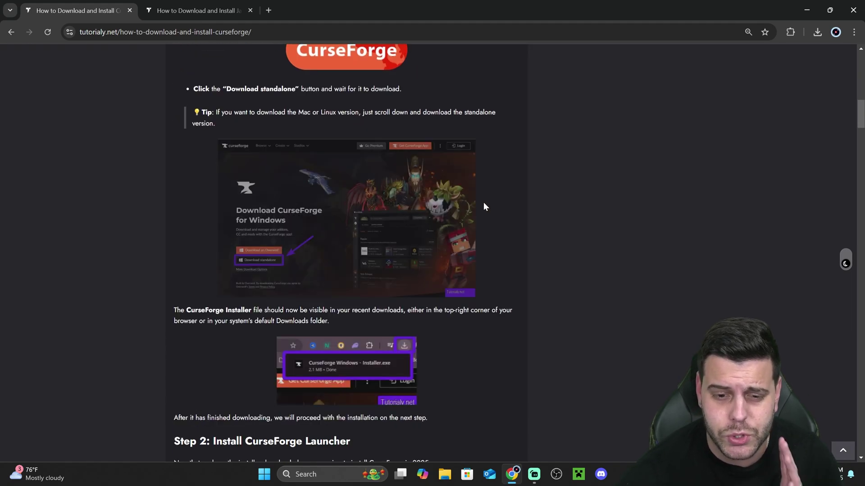
{"action": "scroll", "coordinate": [540, 229], "scroll_direction": "up", "scroll_amount": 20}
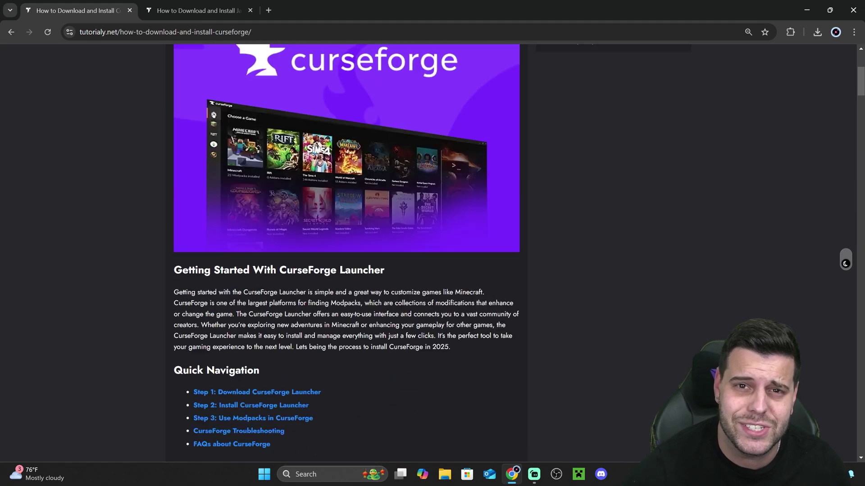
{"action": "scroll", "coordinate": [466, 216], "scroll_direction": "down", "scroll_amount": 2}
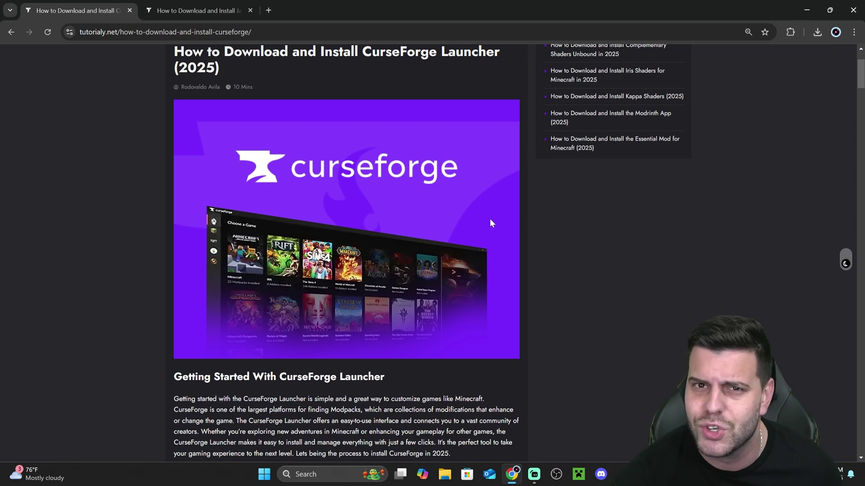
{"action": "scroll", "coordinate": [487, 219], "scroll_direction": "up", "scroll_amount": 2}
{"action": "scroll", "coordinate": [509, 198], "scroll_direction": "down", "scroll_amount": 3}
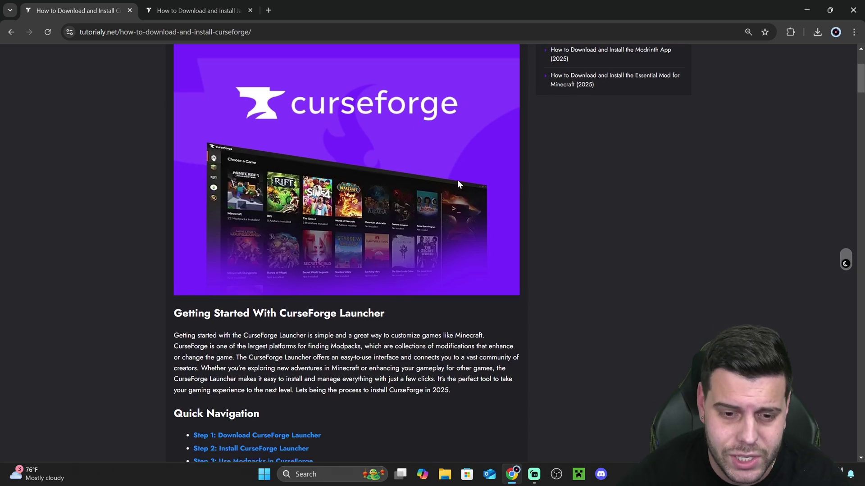
{"action": "scroll", "coordinate": [464, 189], "scroll_direction": "up", "scroll_amount": 3}
{"action": "scroll", "coordinate": [419, 198], "scroll_direction": "down", "scroll_amount": 5}
{"action": "scroll", "coordinate": [419, 198], "scroll_direction": "down", "scroll_amount": 10}
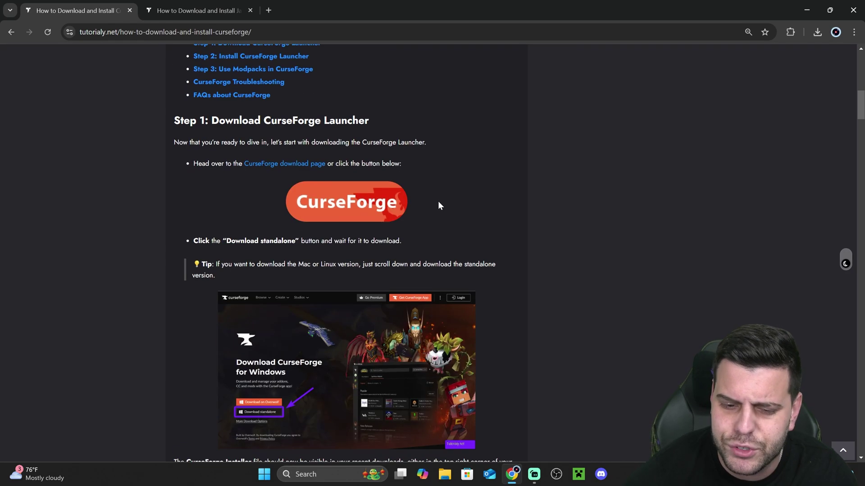
{"action": "scroll", "coordinate": [418, 203], "scroll_direction": "up", "scroll_amount": 1}
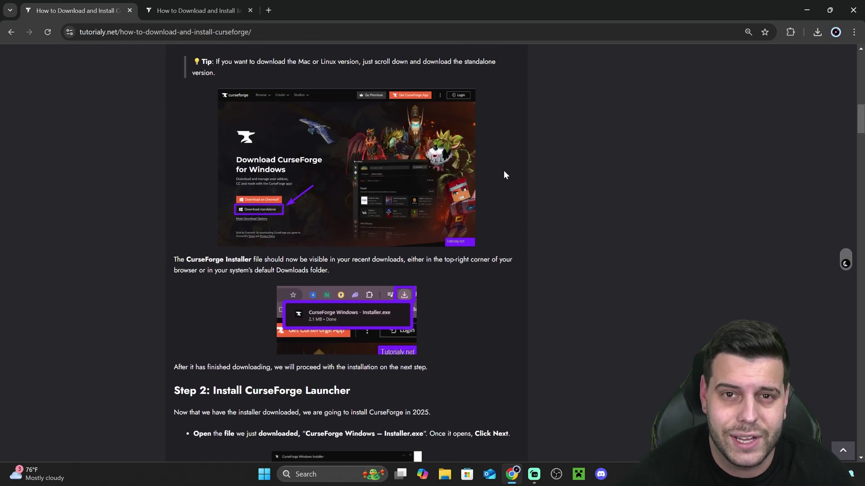
{"action": "scroll", "coordinate": [503, 174], "scroll_direction": "down", "scroll_amount": 4}
{"action": "scroll", "coordinate": [441, 207], "scroll_direction": "up", "scroll_amount": 9}
{"action": "scroll", "coordinate": [451, 193], "scroll_direction": "up", "scroll_amount": 3}
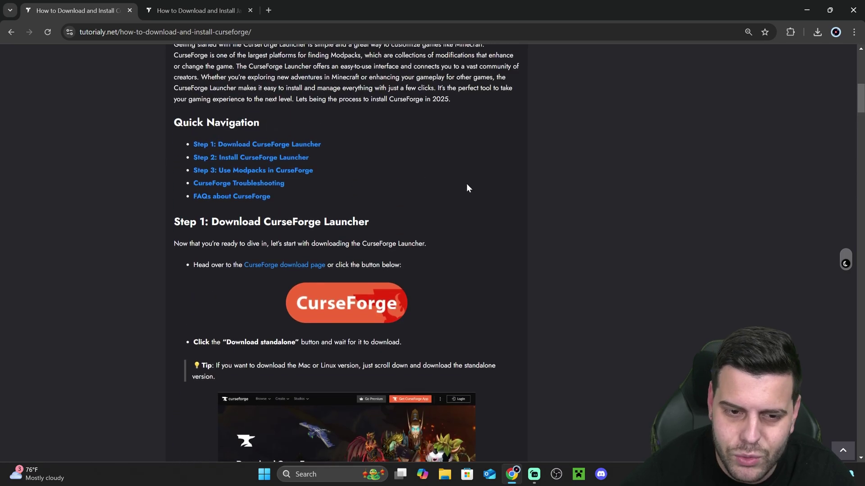
Go to the CurseForge download page from Step 1 of the guide and download the standalone version for Windows.
{"action": "left_click", "coordinate": [333, 145]}
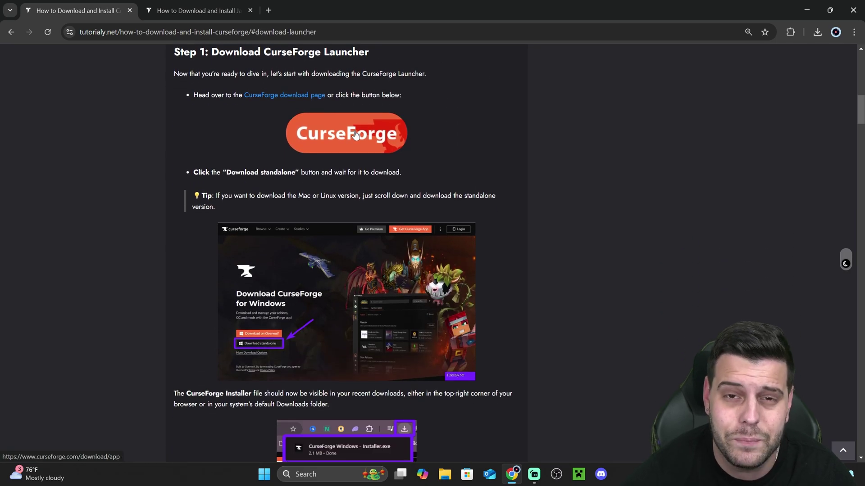
{"action": "left_click", "coordinate": [370, 135]}
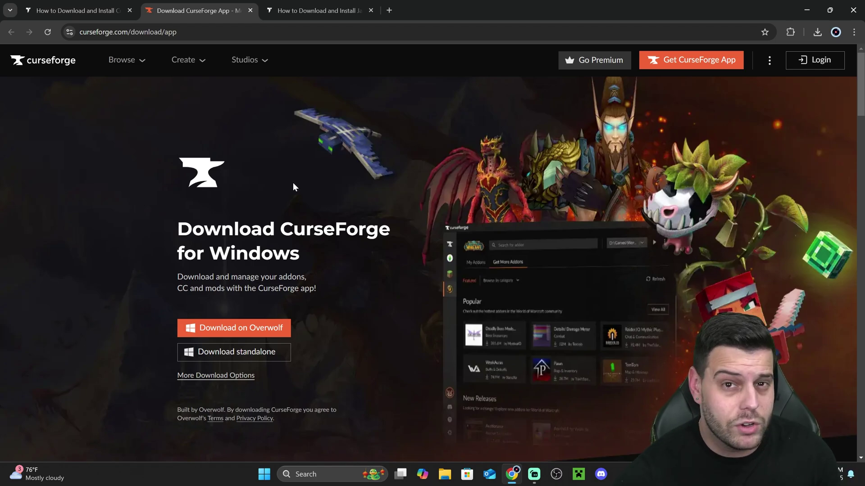
{"action": "scroll", "coordinate": [420, 178], "scroll_direction": "down", "scroll_amount": 10}
{"action": "scroll", "coordinate": [622, 257], "scroll_direction": "up", "scroll_amount": 2}
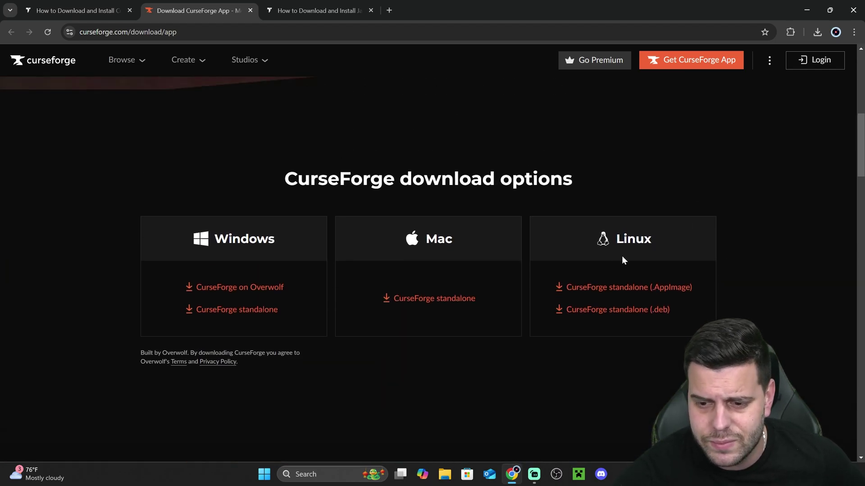
{"action": "scroll", "coordinate": [483, 217], "scroll_direction": "up", "scroll_amount": 7}
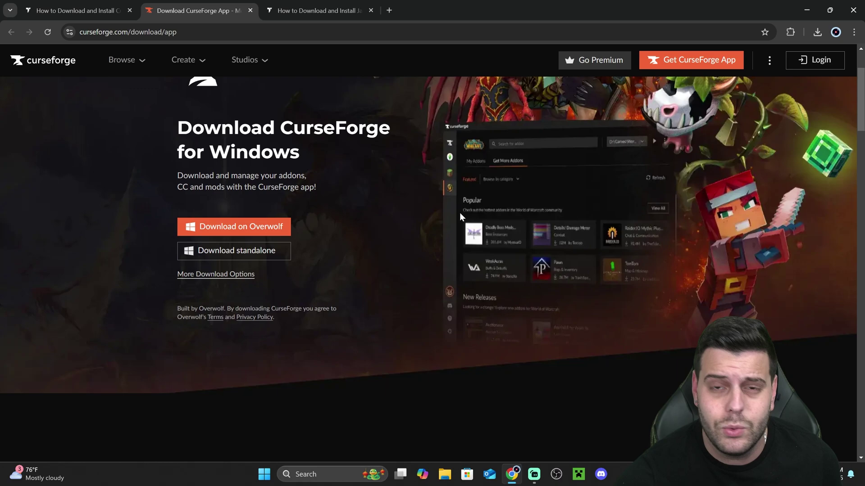
{"action": "left_click", "coordinate": [260, 255]}
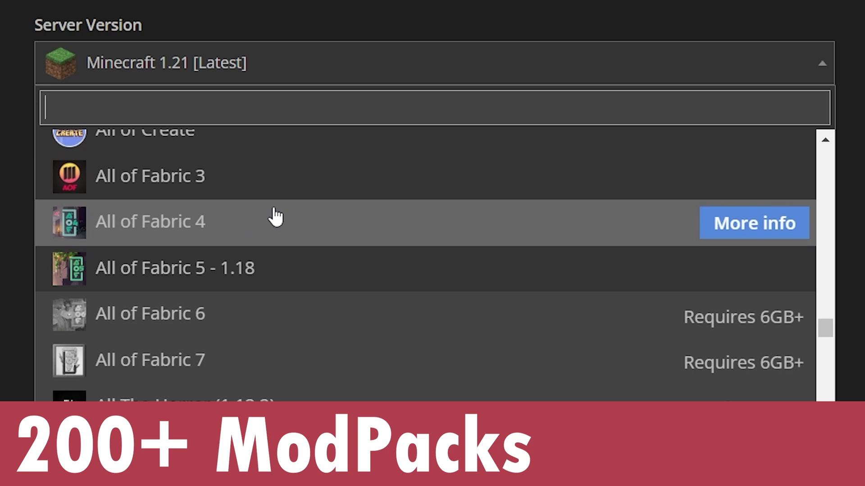
Look through the modpack server versions and the worldwide server locations on the hosting order form.
{"action": "scroll", "coordinate": [306, 214], "scroll_direction": "down", "scroll_amount": 5}
{"action": "scroll", "coordinate": [328, 212], "scroll_direction": "down", "scroll_amount": 20}
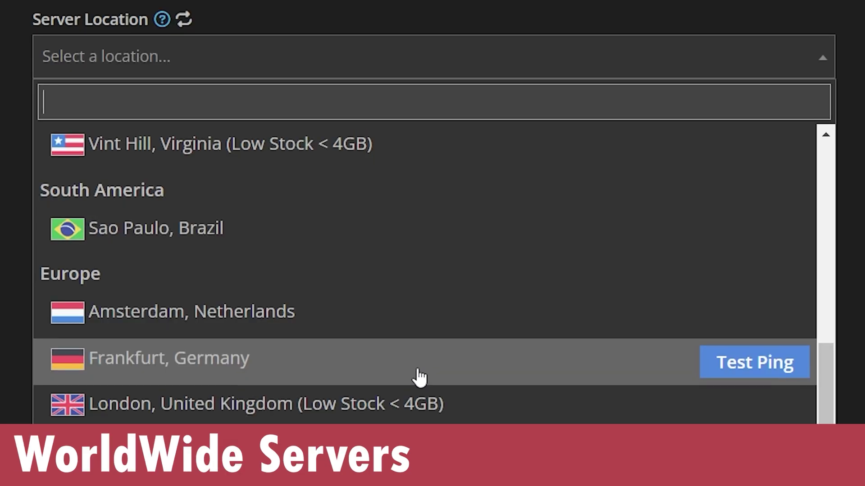
{"action": "scroll", "coordinate": [427, 369], "scroll_direction": "up", "scroll_amount": 15}
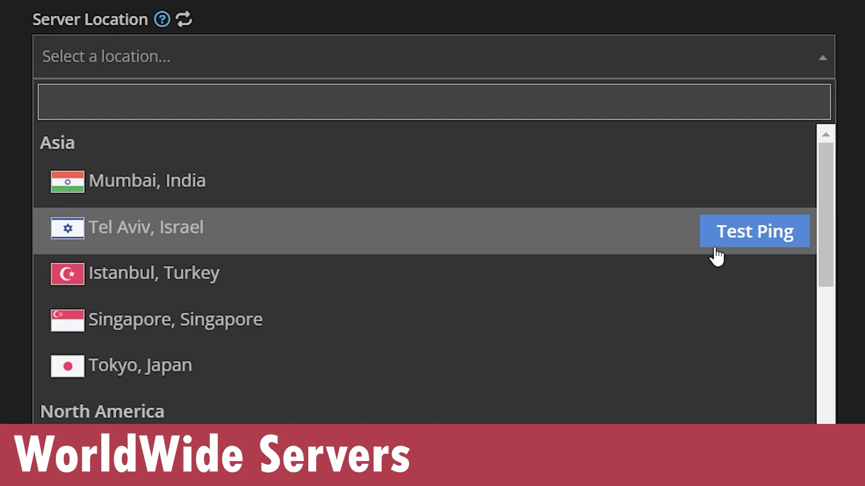
Open the Minecraft plans from the Apex Hosting home page and order the 6 GB RAM plan billed monthly.
{"action": "left_click_drag", "start_coordinate": [125, 98], "coordinate": [170, 98]}
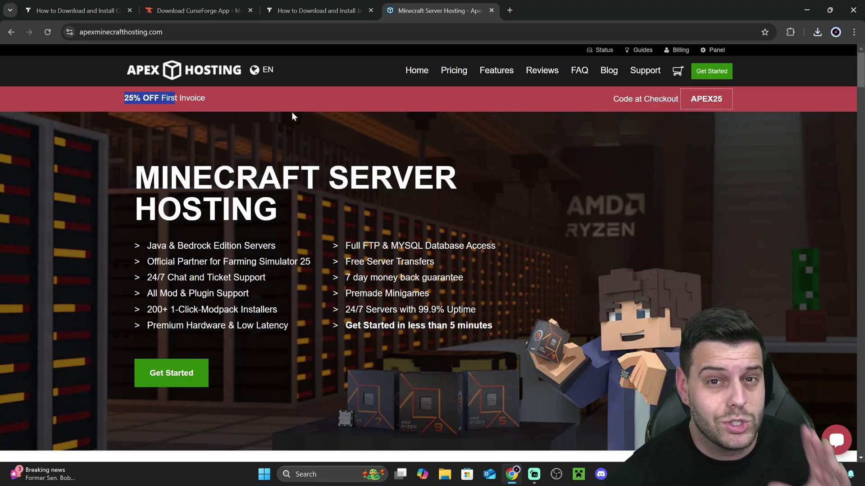
{"action": "left_click", "coordinate": [318, 144]}
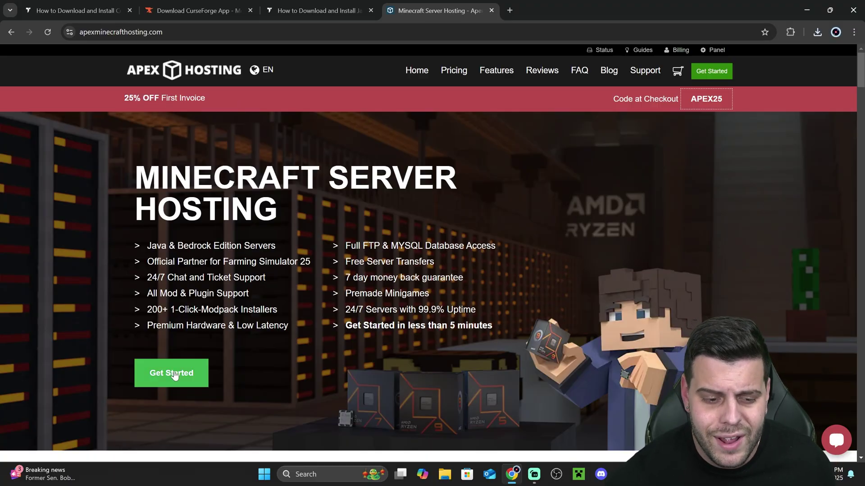
{"action": "left_click", "coordinate": [170, 373]}
{"action": "scroll", "coordinate": [338, 286], "scroll_direction": "down", "scroll_amount": 5}
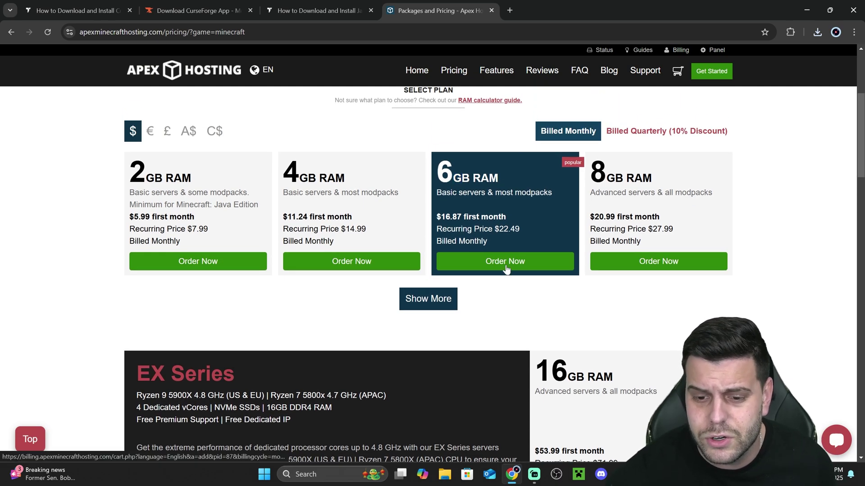
{"action": "left_click", "coordinate": [548, 269]}
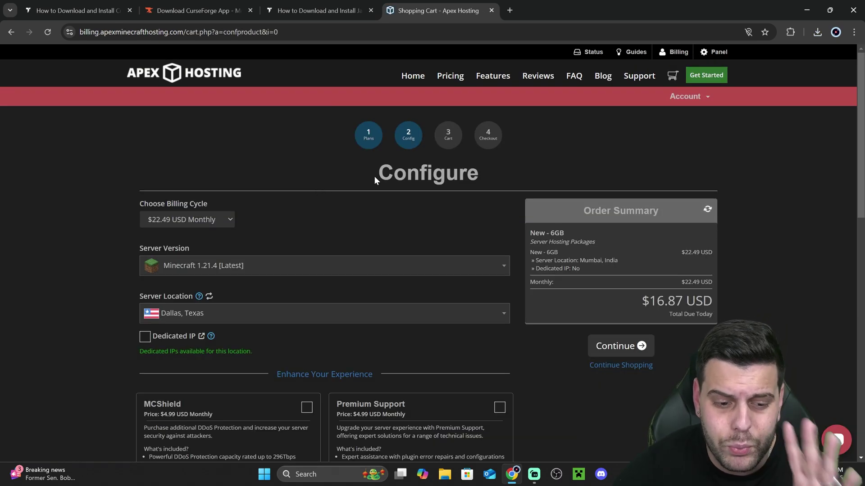
Search the server versions for "better" and set the version to Better Minecraft [NEOFORGE] - 1.21.1 - BMC5.
{"action": "left_click", "coordinate": [238, 266]}
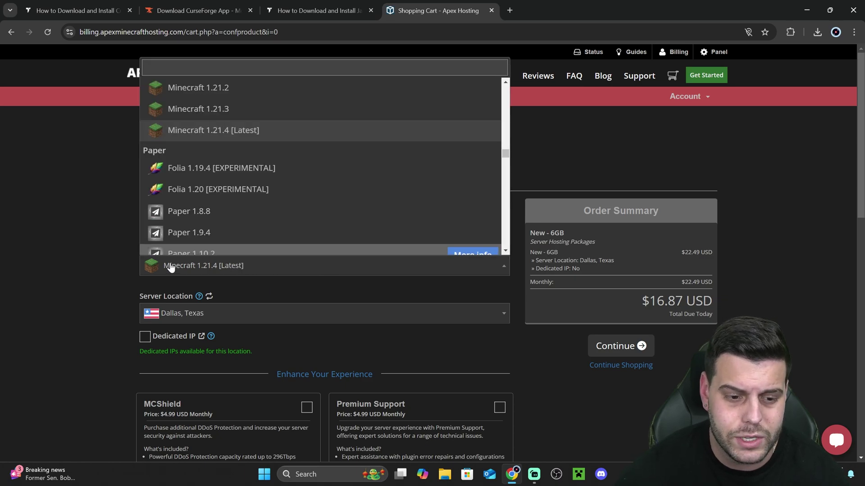
{"action": "type", "text": "better"}
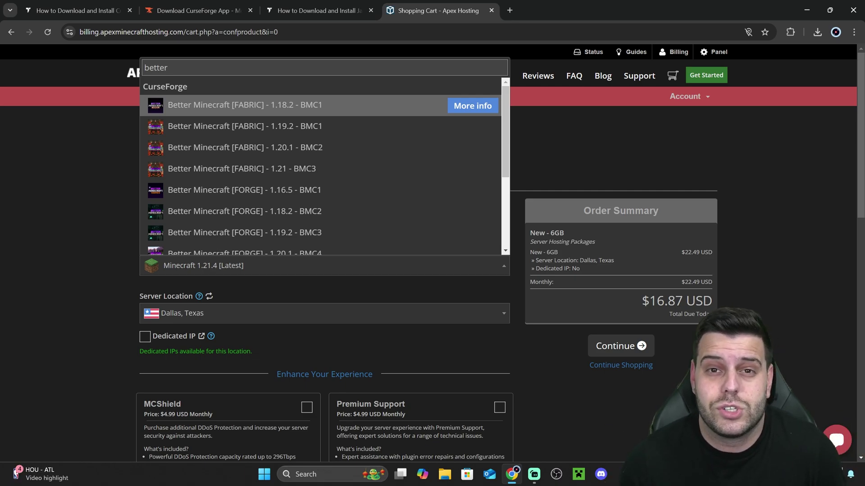
{"action": "scroll", "coordinate": [328, 144], "scroll_direction": "down", "scroll_amount": 3}
{"action": "scroll", "coordinate": [286, 170], "scroll_direction": "up", "scroll_amount": 2}
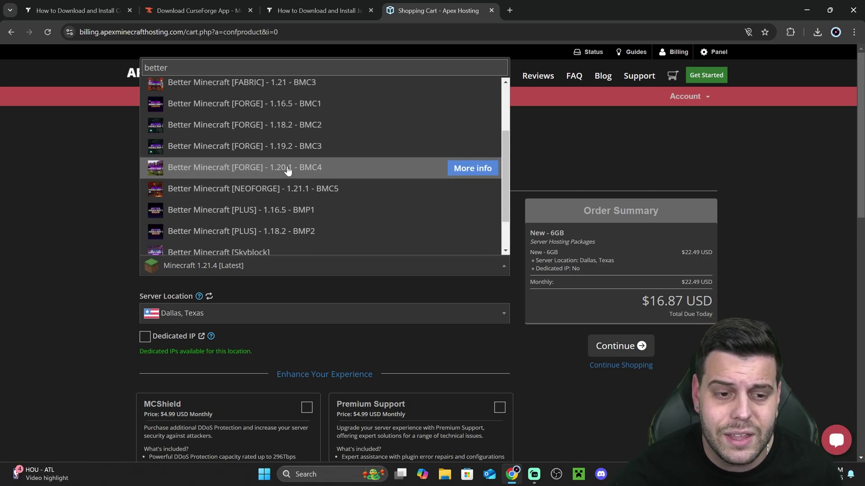
{"action": "scroll", "coordinate": [315, 180], "scroll_direction": "up", "scroll_amount": 1}
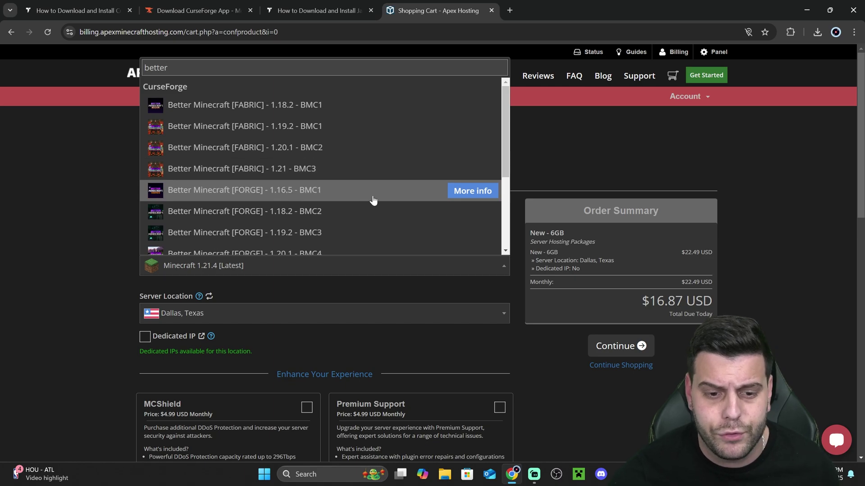
{"action": "scroll", "coordinate": [332, 202], "scroll_direction": "down", "scroll_amount": 1}
{"action": "scroll", "coordinate": [332, 203], "scroll_direction": "down", "scroll_amount": 3}
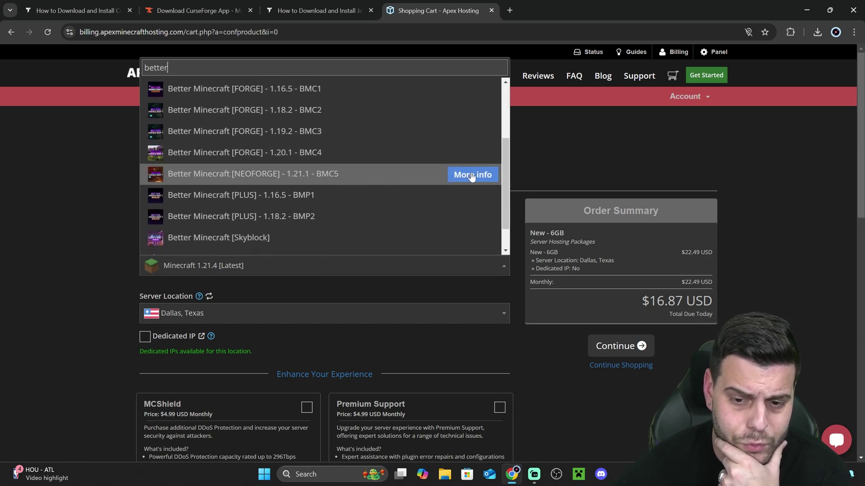
{"action": "left_click", "coordinate": [445, 180]}
{"action": "scroll", "coordinate": [450, 180], "scroll_direction": "down", "scroll_amount": 3}
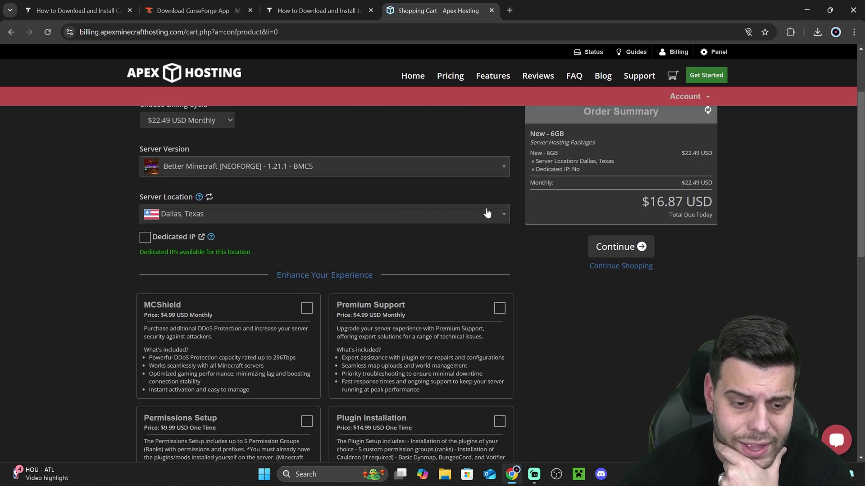
{"action": "scroll", "coordinate": [343, 205], "scroll_direction": "down", "scroll_amount": 1}
{"action": "scroll", "coordinate": [367, 205], "scroll_direction": "up", "scroll_amount": 3}
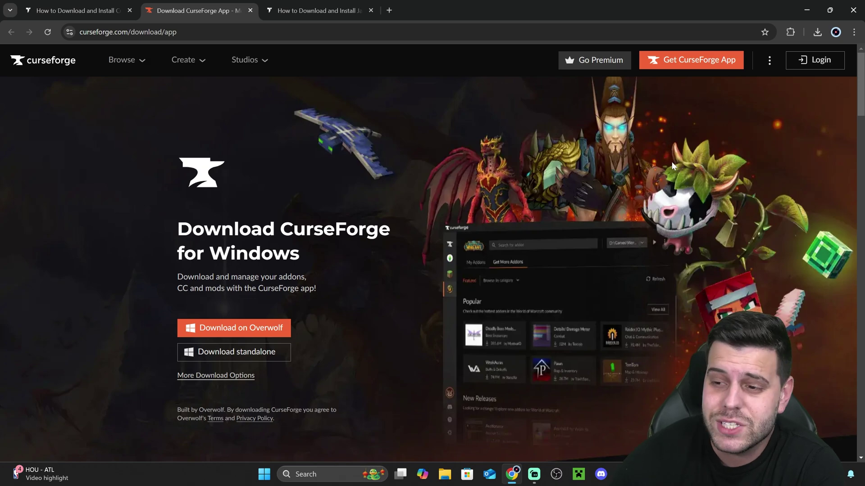
Place the downloaded CurseForge Windows installer from the recent downloads in the middle of the desktop and minimize the browser.
{"action": "left_click", "coordinate": [816, 32]}
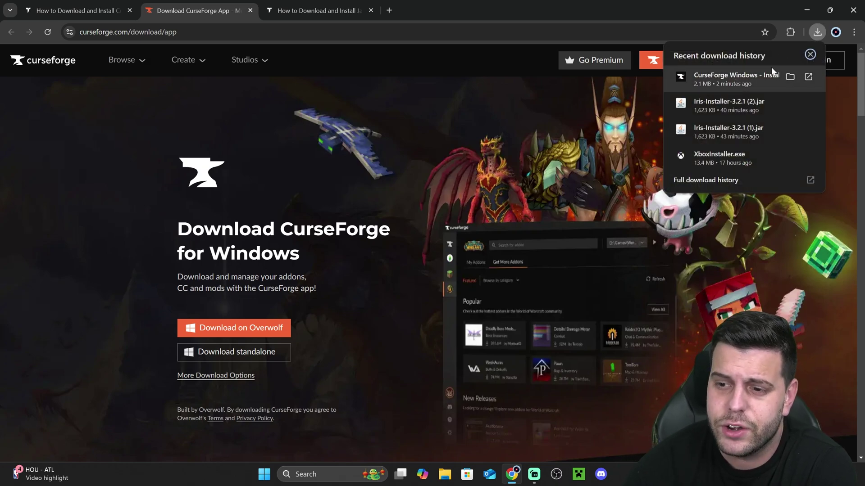
{"action": "left_click_drag", "start_coordinate": [616, 5], "coordinate": [439, 199]}
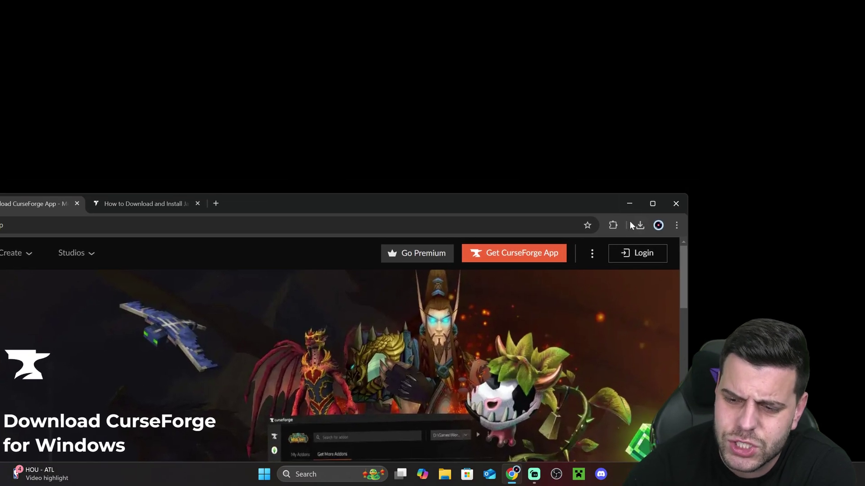
{"action": "left_click_drag", "start_coordinate": [552, 274], "coordinate": [540, 104]}
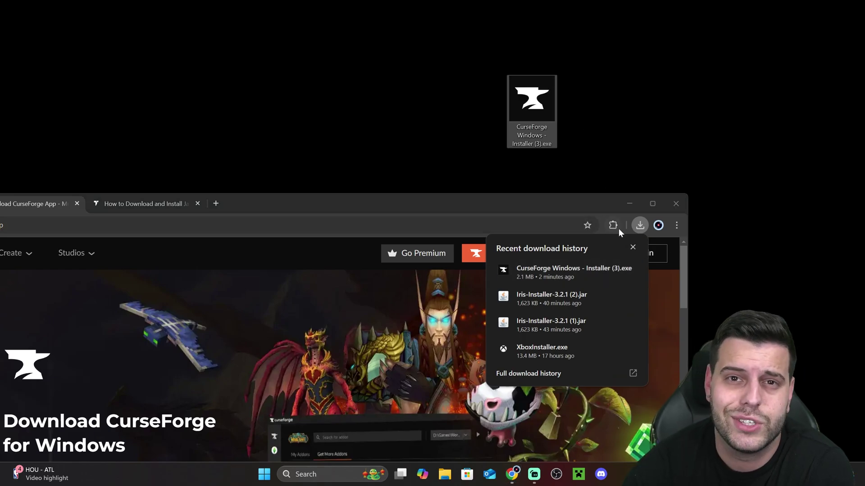
{"action": "left_click", "coordinate": [630, 203]}
{"action": "left_click_drag", "start_coordinate": [531, 102], "coordinate": [430, 185]}
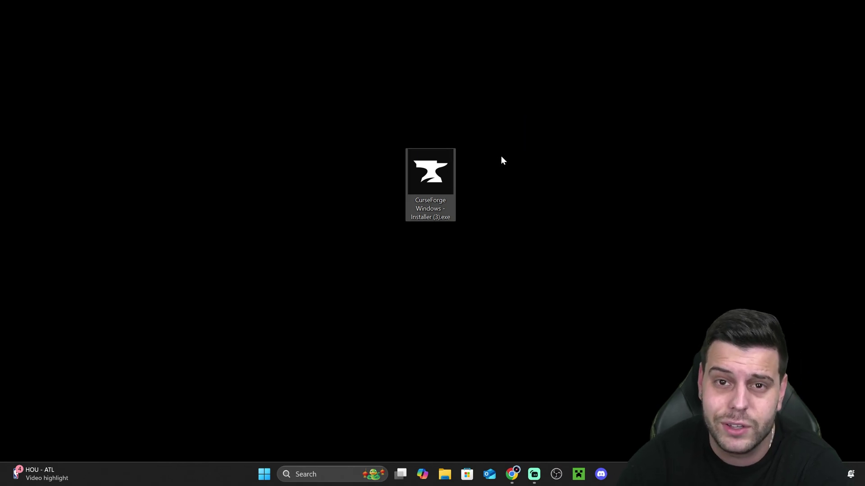
Run the CurseForge installer in English, accept the terms of use and privacy policy, and install to the default folder.
{"action": "double_click", "coordinate": [442, 177]}
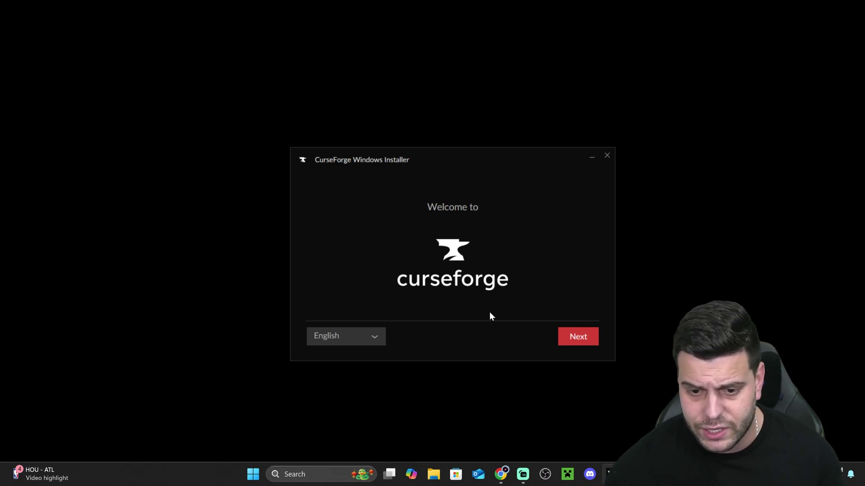
{"action": "left_click", "coordinate": [575, 342]}
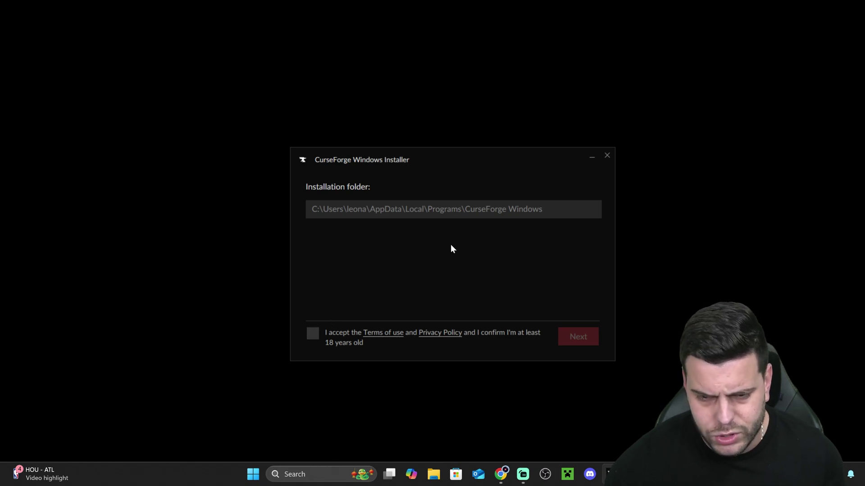
{"action": "left_click", "coordinate": [314, 334]}
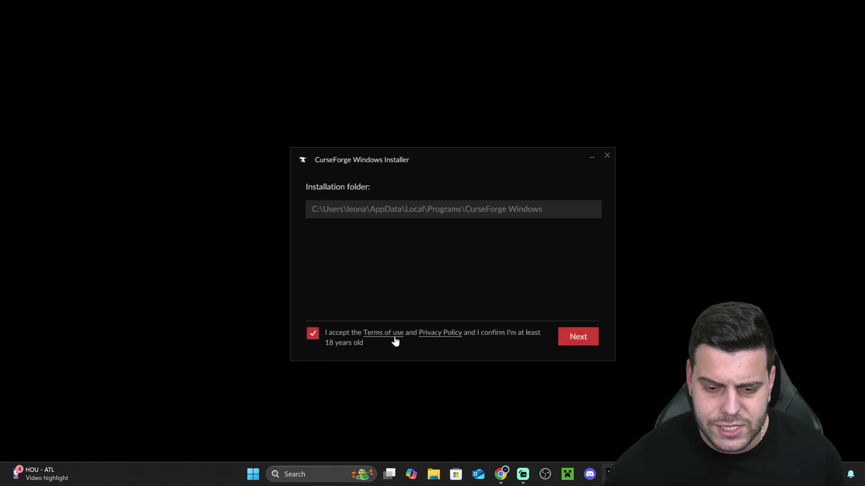
{"action": "left_click", "coordinate": [588, 336]}
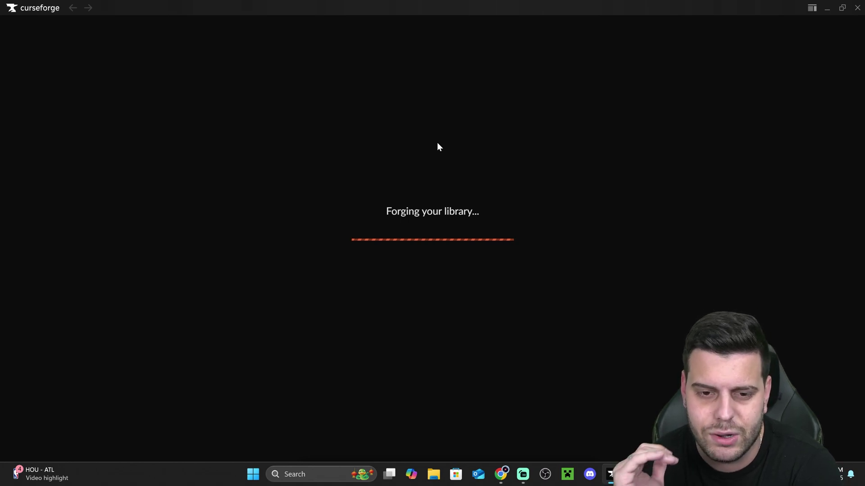
Move the CurseForge window aside to check the desktop for its shortcut, and maximize the window again.
{"action": "left_click_drag", "start_coordinate": [511, 7], "coordinate": [560, 76]}
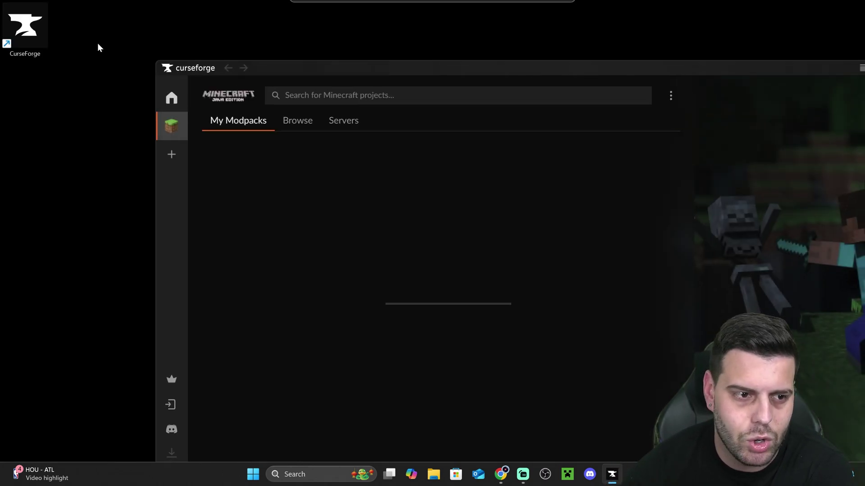
{"action": "double_click", "coordinate": [336, 68]}
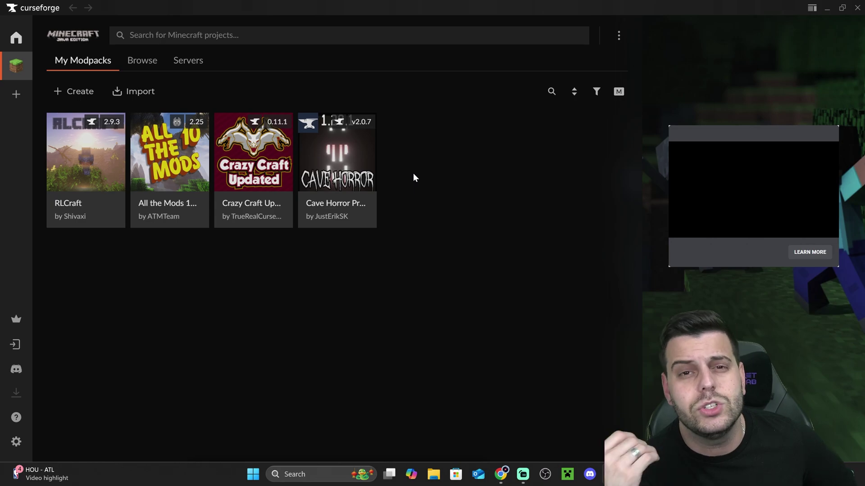
Choose Minecraft from the game selection and look through the featured modpacks in its catalogue.
{"action": "left_click", "coordinate": [16, 37]}
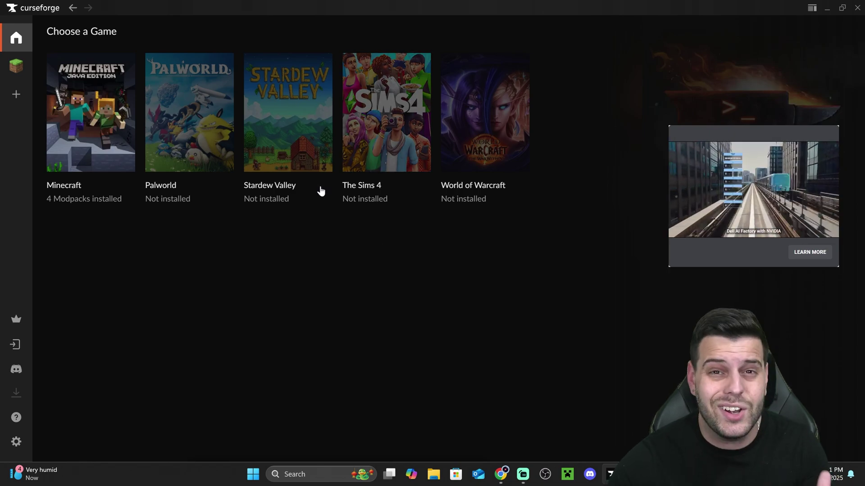
{"action": "left_click", "coordinate": [115, 119]}
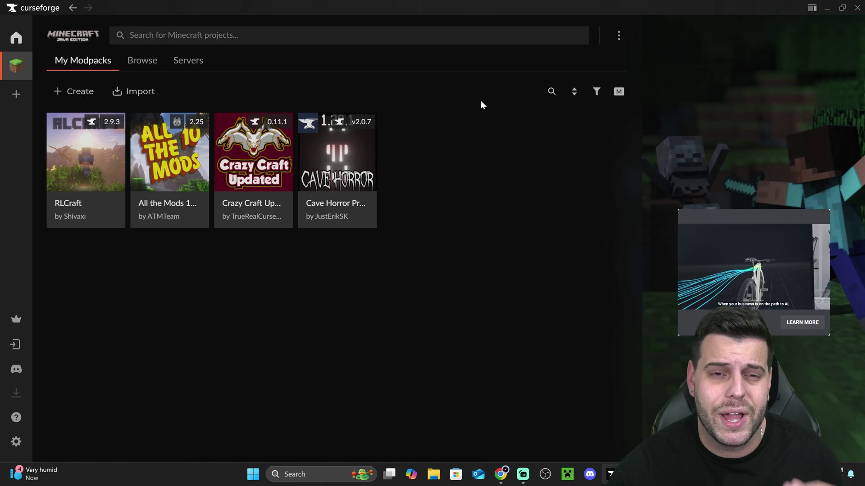
{"action": "left_click", "coordinate": [152, 63]}
{"action": "scroll", "coordinate": [288, 149], "scroll_direction": "down", "scroll_amount": 5}
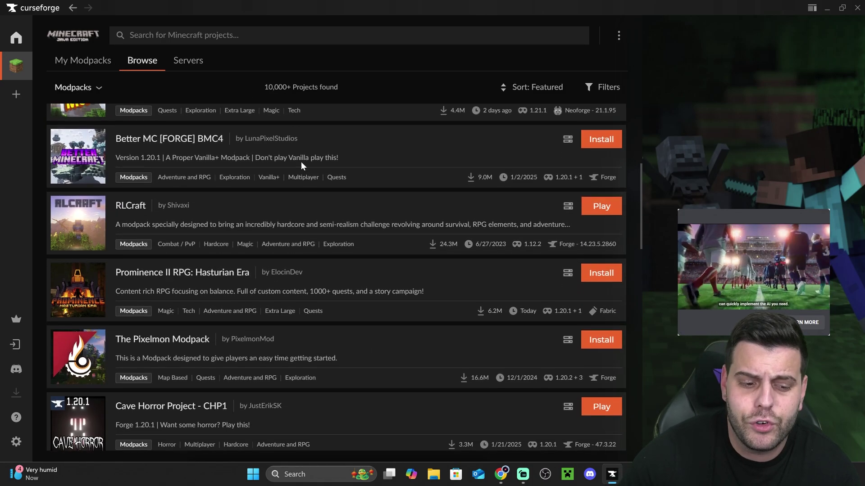
{"action": "scroll", "coordinate": [341, 176], "scroll_direction": "up", "scroll_amount": 5}
{"action": "scroll", "coordinate": [275, 178], "scroll_direction": "down", "scroll_amount": 1}
{"action": "scroll", "coordinate": [275, 178], "scroll_direction": "down", "scroll_amount": 4}
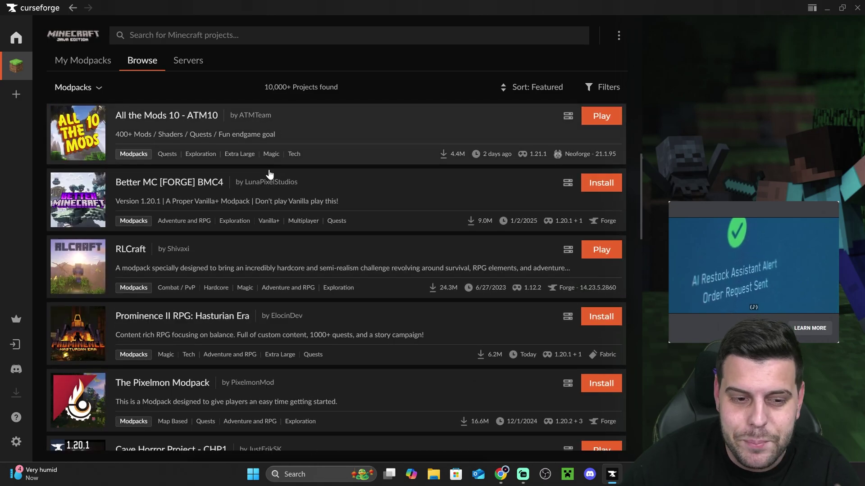
{"action": "scroll", "coordinate": [221, 188], "scroll_direction": "up", "scroll_amount": 5}
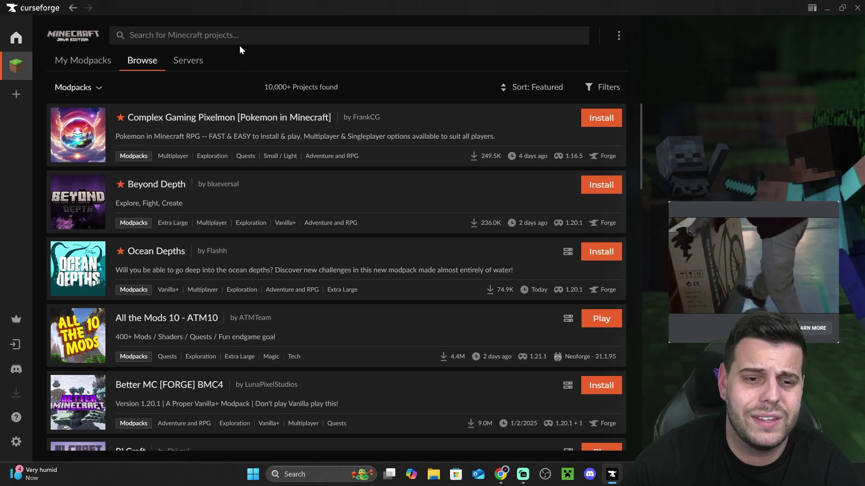
Search the Minecraft projects for "bmc" and look through the matching modpacks.
{"action": "left_click", "coordinate": [239, 40]}
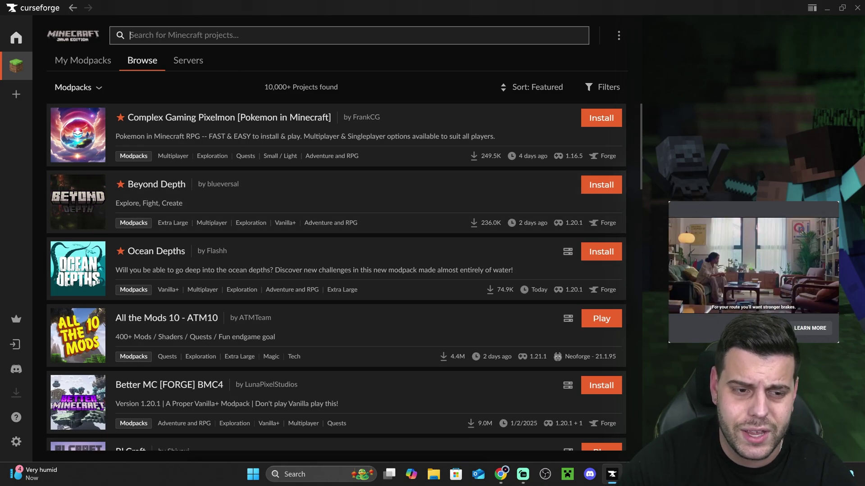
{"action": "type", "text": "bmc"}
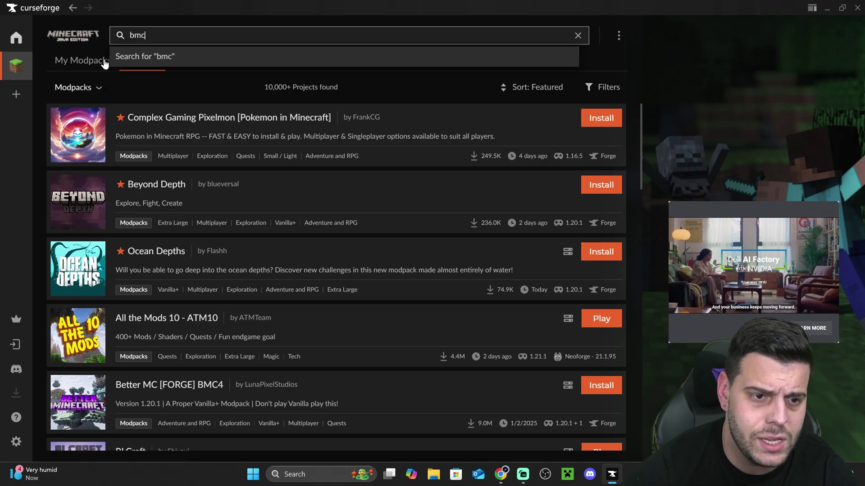
{"action": "left_click", "coordinate": [120, 61]}
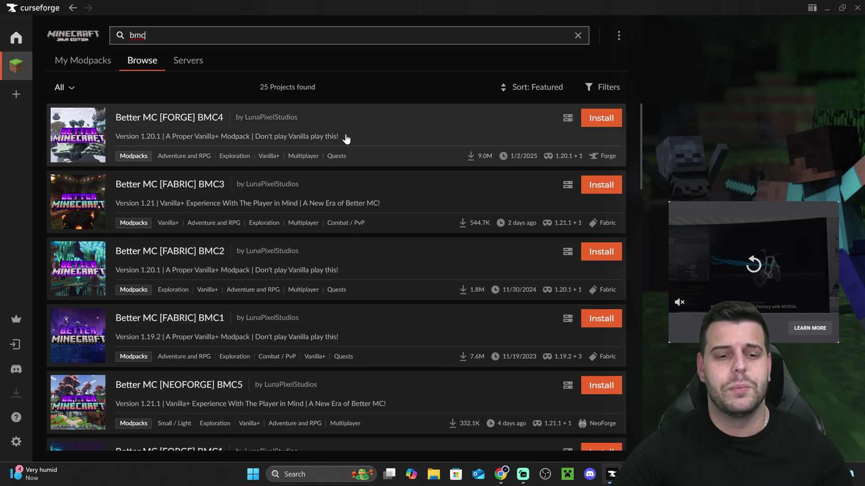
{"action": "scroll", "coordinate": [352, 143], "scroll_direction": "down", "scroll_amount": 15}
{"action": "scroll", "coordinate": [342, 153], "scroll_direction": "up", "scroll_amount": 10}
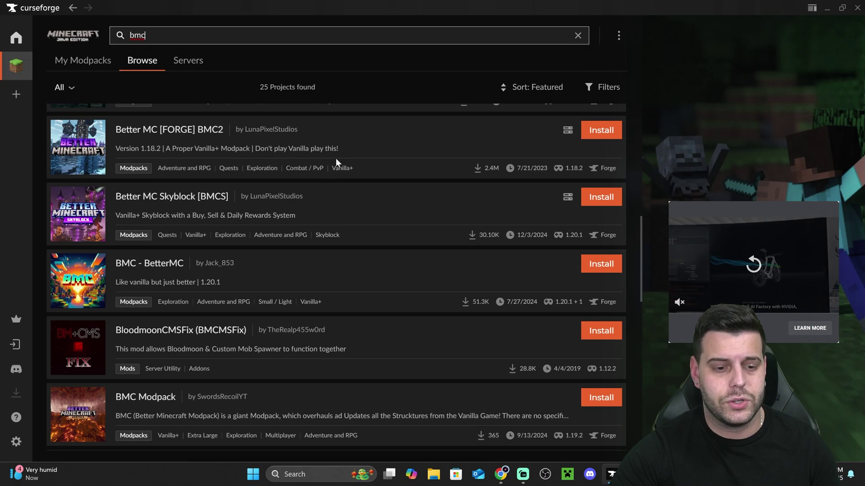
{"action": "scroll", "coordinate": [315, 207], "scroll_direction": "up", "scroll_amount": 5}
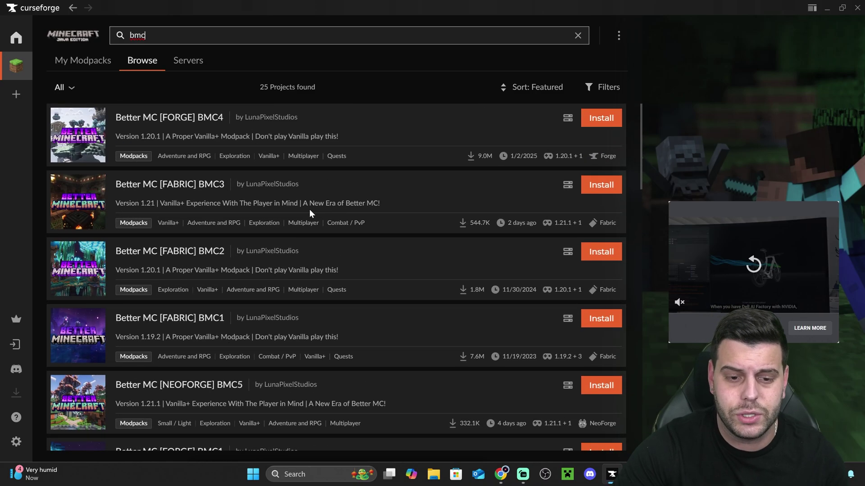
Limit the "bmc" results to projects by LunaPixelStudios and compare the Fabric, Forge and NeoForge editions of Better MC.
{"action": "left_click", "coordinate": [280, 118]}
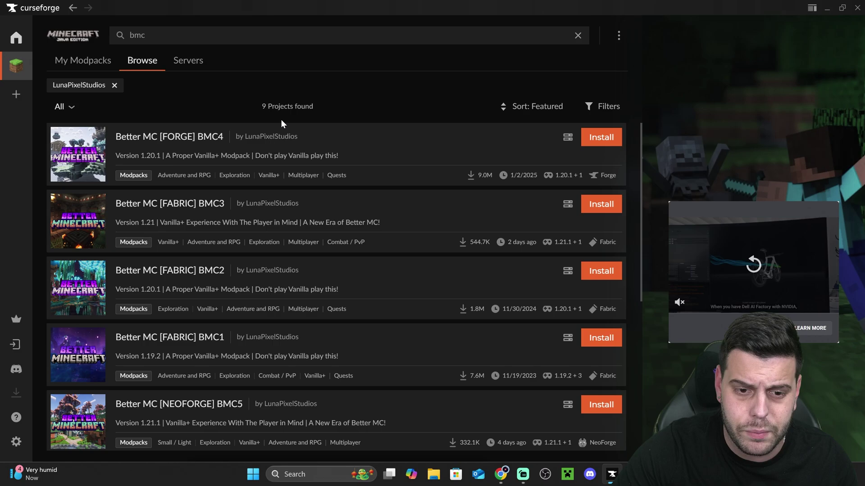
{"action": "scroll", "coordinate": [323, 210], "scroll_direction": "down", "scroll_amount": 5}
{"action": "scroll", "coordinate": [324, 206], "scroll_direction": "up", "scroll_amount": 5}
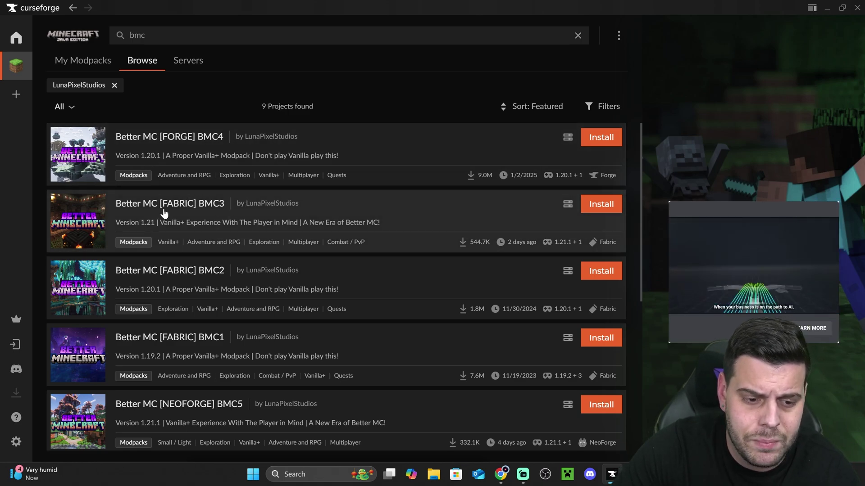
{"action": "scroll", "coordinate": [206, 220], "scroll_direction": "down", "scroll_amount": 5}
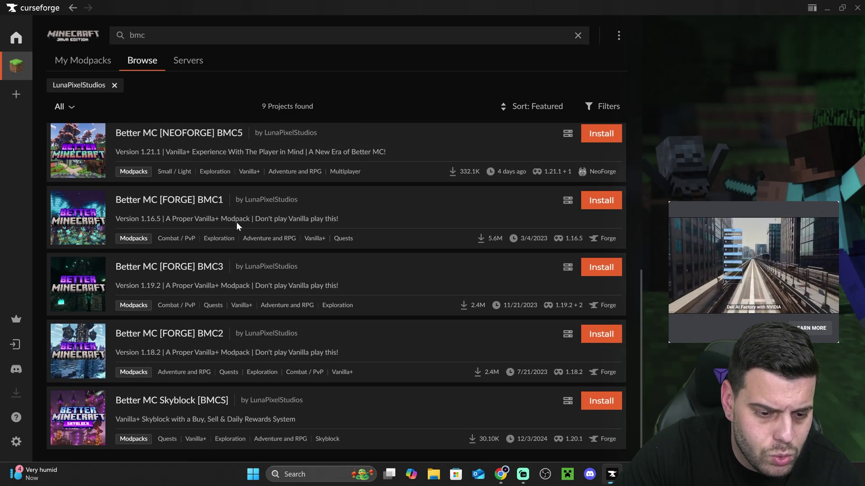
{"action": "scroll", "coordinate": [196, 259], "scroll_direction": "up", "scroll_amount": 2}
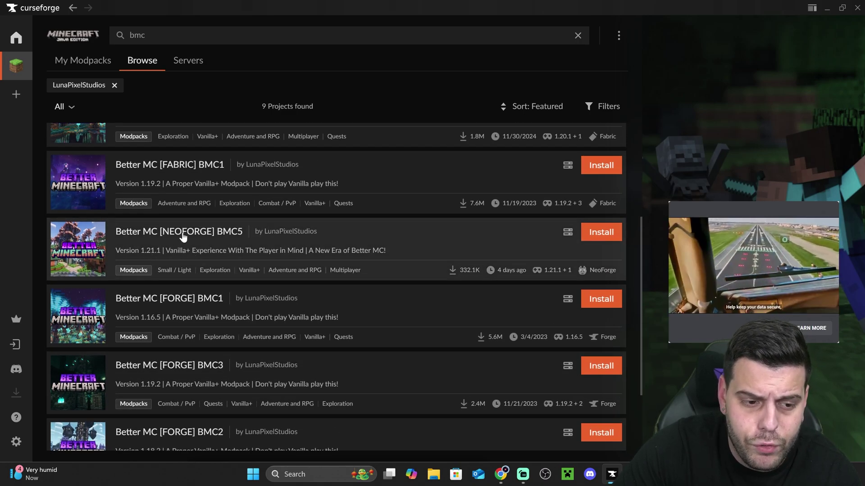
{"action": "scroll", "coordinate": [193, 234], "scroll_direction": "up", "scroll_amount": 4}
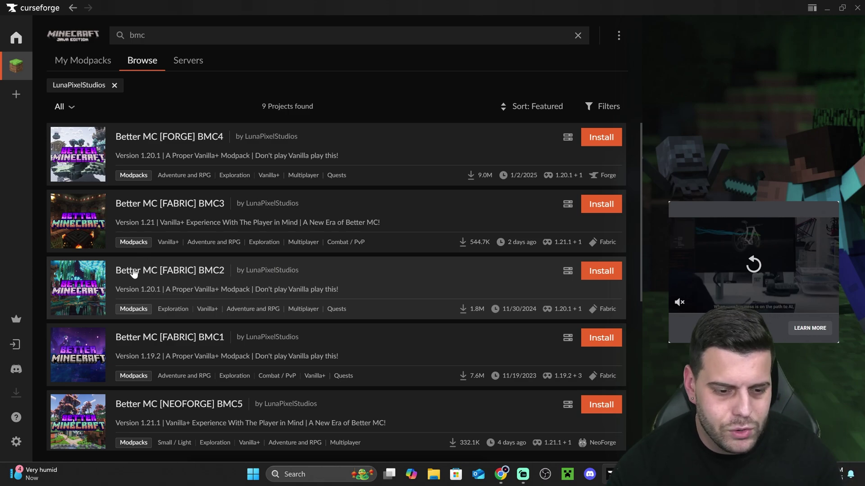
{"action": "scroll", "coordinate": [179, 338], "scroll_direction": "down", "scroll_amount": 1}
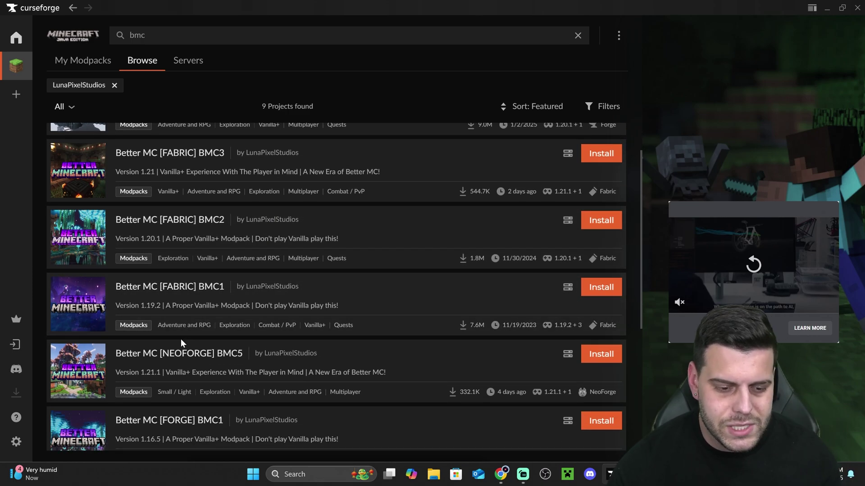
{"action": "scroll", "coordinate": [185, 326], "scroll_direction": "down", "scroll_amount": 1}
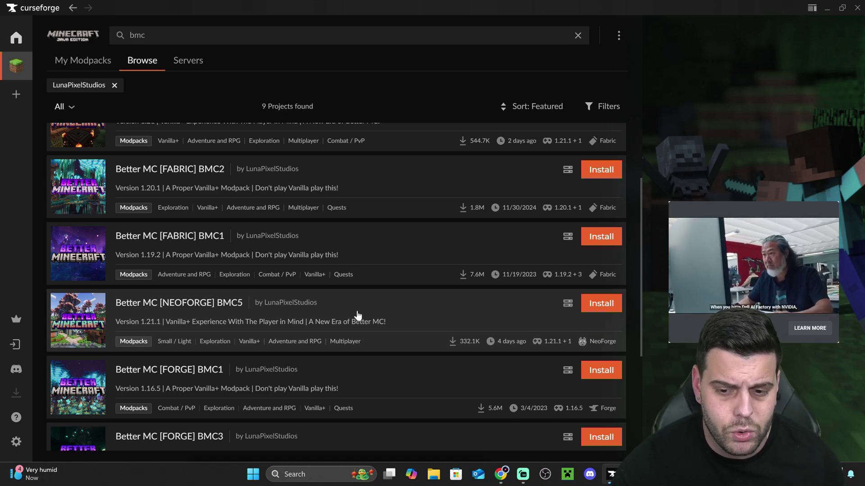
Install the Better MC [NEOFORGE] BMC5 modpack and launch it from the installed modpacks.
{"action": "left_click", "coordinate": [604, 304]}
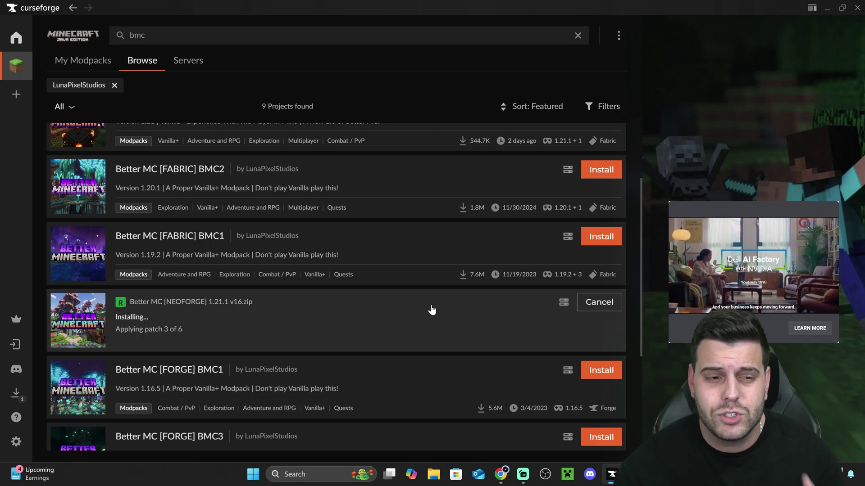
{"action": "left_click", "coordinate": [77, 63]}
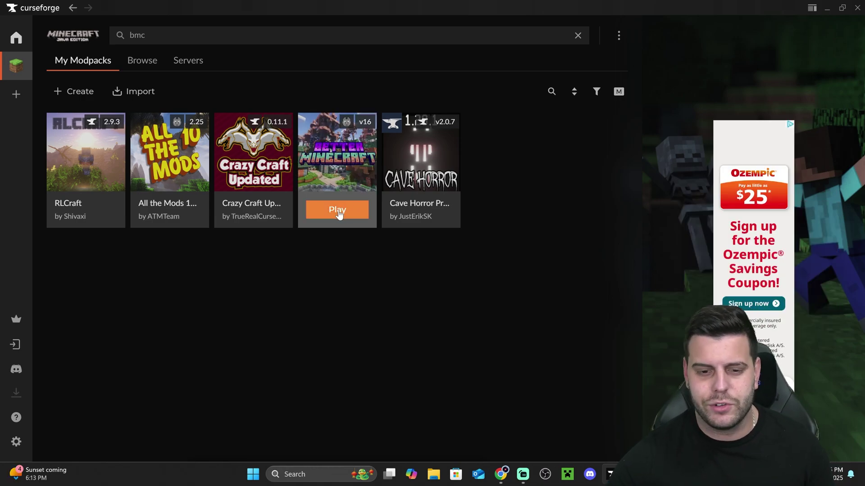
{"action": "left_click", "coordinate": [346, 213]}
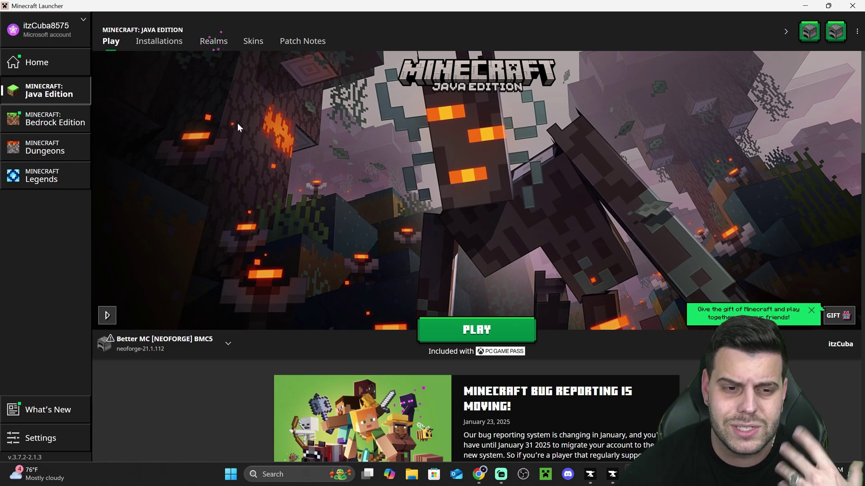
Open the Better MC [NEOFORGE] BMC5 installation for editing, highlight the memory digit in its JVM arguments, and save the installation.
{"action": "left_click", "coordinate": [161, 42]}
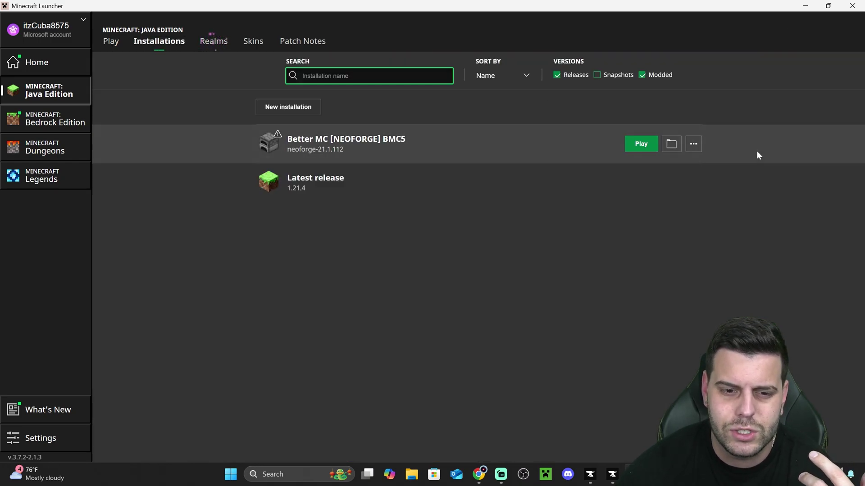
{"action": "left_click", "coordinate": [698, 146]}
{"action": "left_click", "coordinate": [679, 167]}
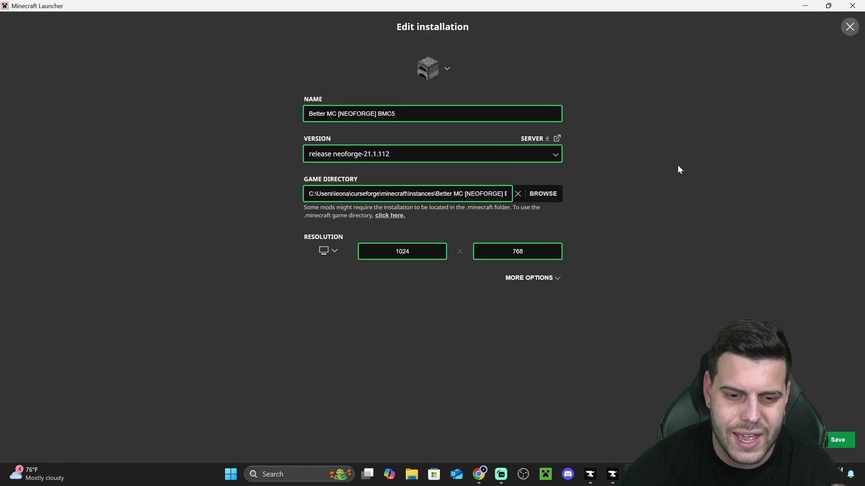
{"action": "left_click", "coordinate": [530, 278]}
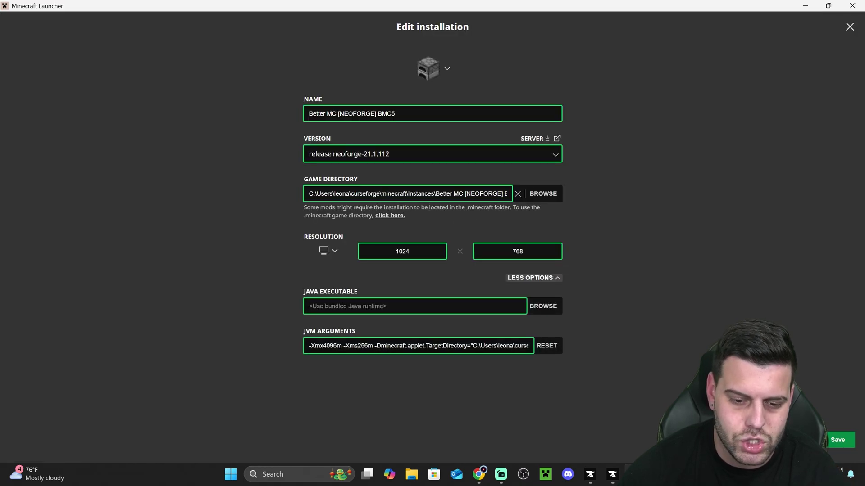
{"action": "left_click_drag", "start_coordinate": [323, 346], "coordinate": [329, 346]}
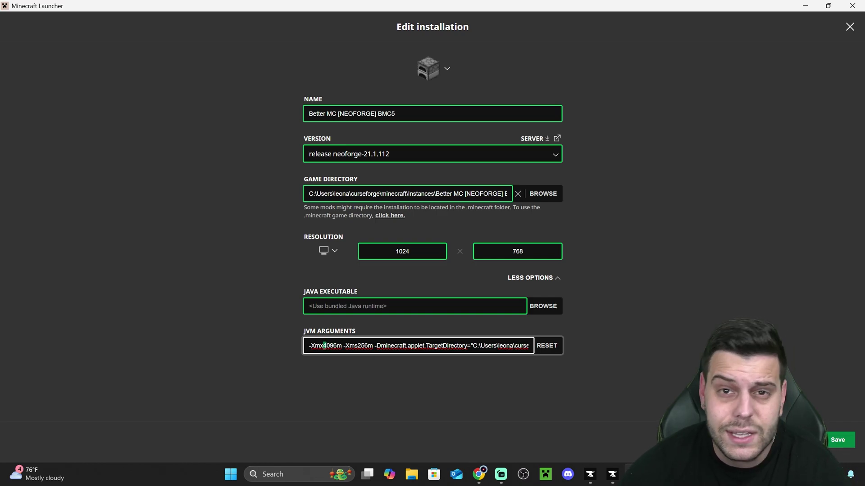
{"action": "left_click", "coordinate": [838, 440]}
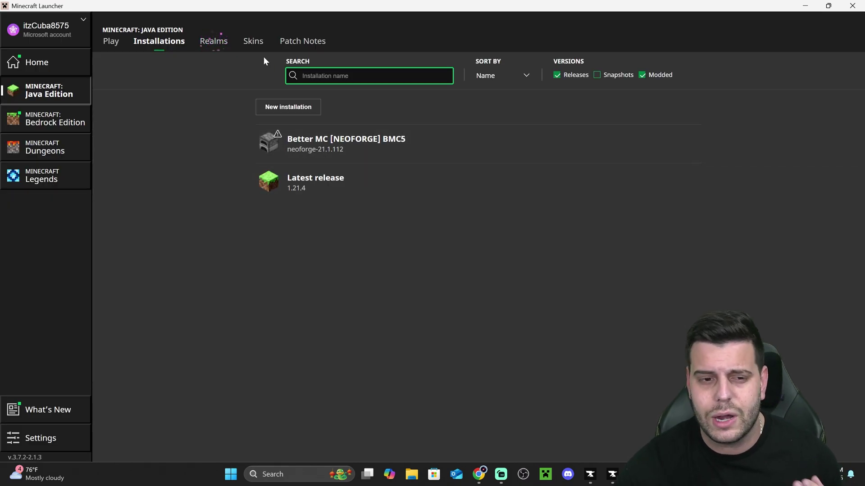
Start Better MC [NEOFORGE] BMC5, accept the risks of the modified installation without further warnings, and proceed past the memory notice.
{"action": "left_click", "coordinate": [122, 45]}
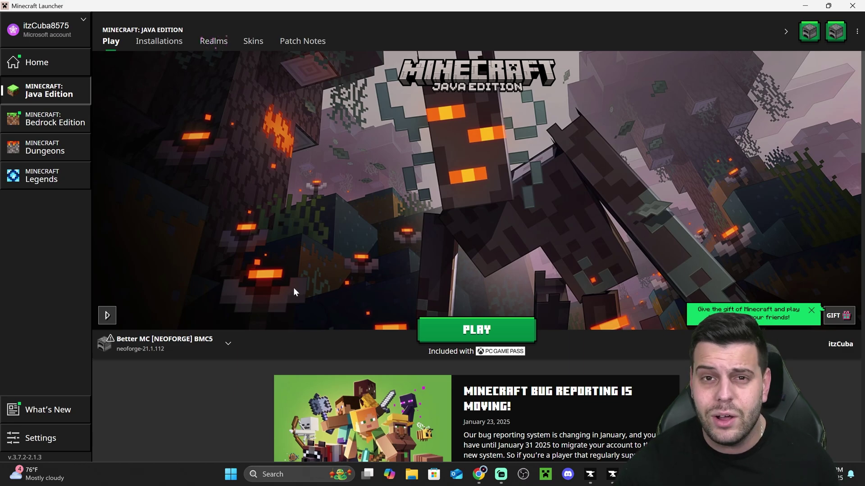
{"action": "left_click", "coordinate": [482, 328]}
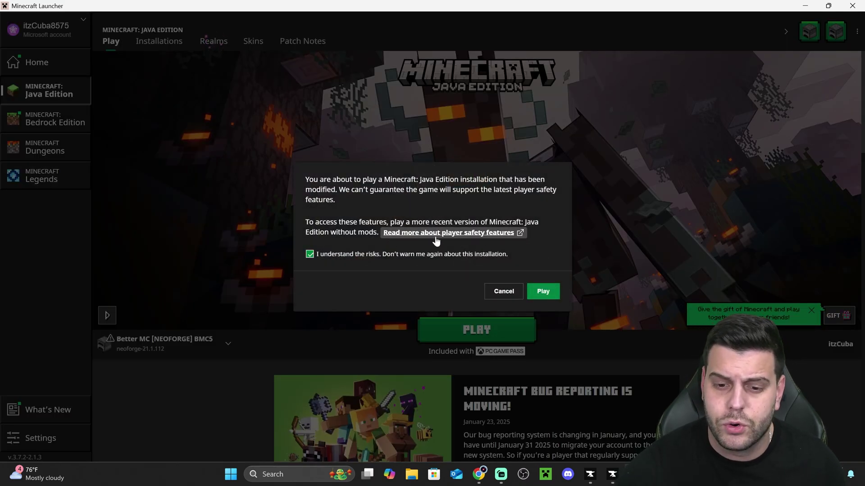
{"action": "left_click", "coordinate": [542, 291]}
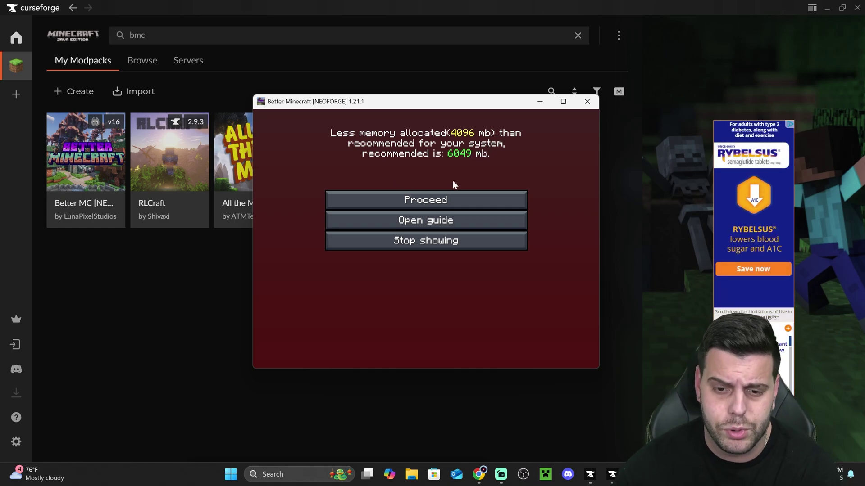
{"action": "left_click", "coordinate": [447, 199]}
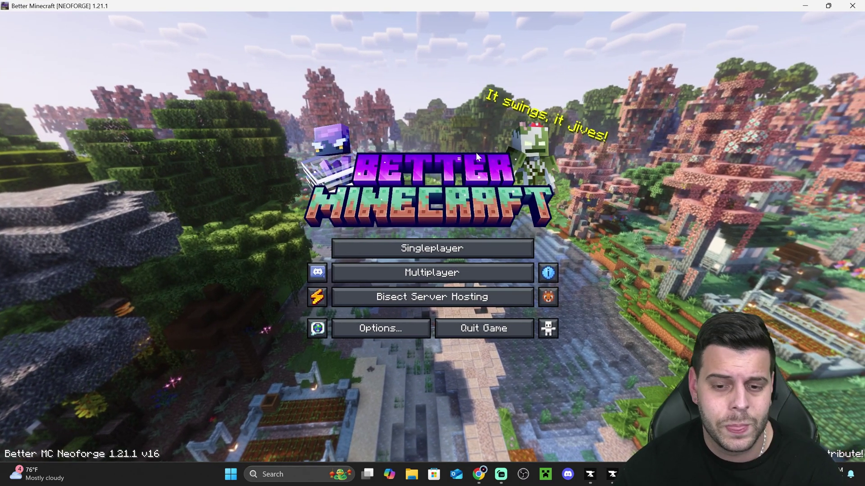
Create a new singleplayer world named "Apex hosting" with the default Survival mode and Normal difficulty.
{"action": "left_click", "coordinate": [467, 248]}
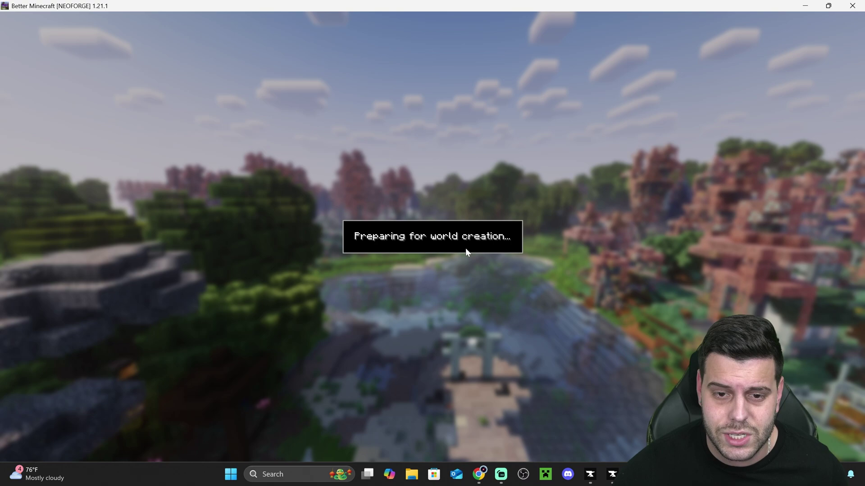
{"action": "key", "text": "BackSpace"}
{"action": "key", "text": "BackSpace"}
{"action": "key", "text": "BackSpace"}
{"action": "key", "text": "BackSpace"}
{"action": "key", "text": "BackSpace"}
{"action": "key", "text": "BackSpace"}
{"action": "key", "text": "BackSpace"}
{"action": "key", "text": "BackSpace"}
{"action": "key", "text": "BackSpace"}
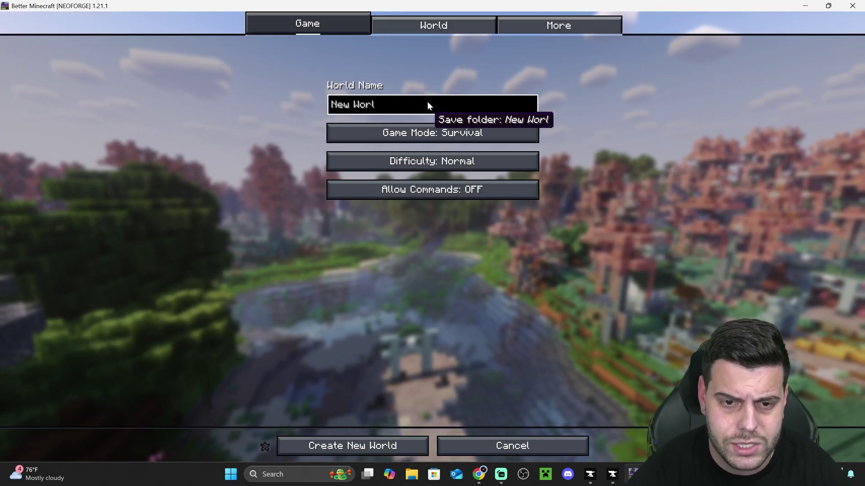
{"action": "type", "text": "Apex"}
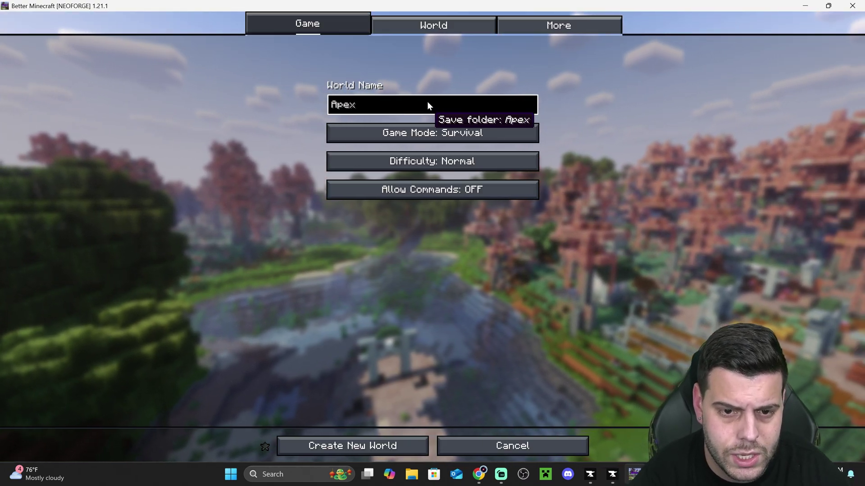
{"action": "type", "text": " hosting"}
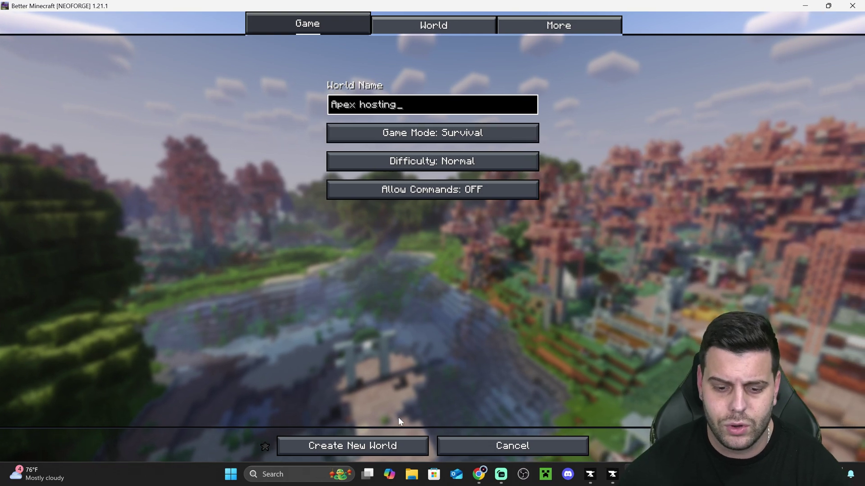
{"action": "left_click", "coordinate": [398, 445]}
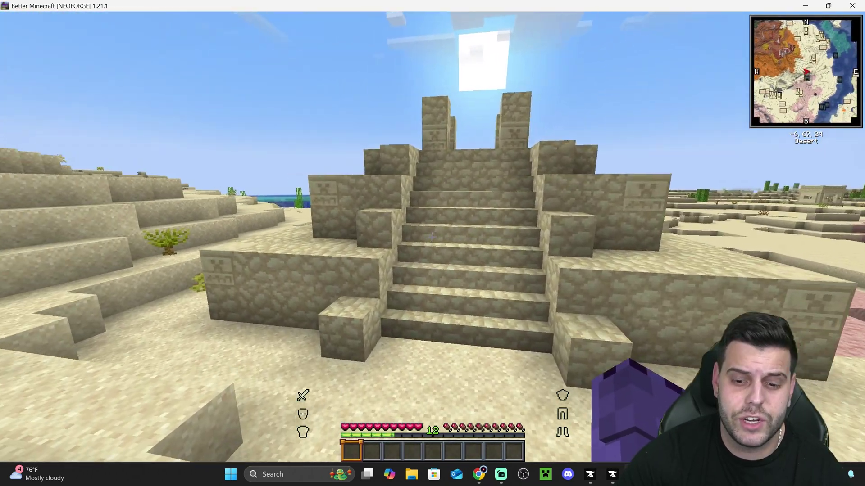
Walk over the sandstone stairs into the desert and switch the camera to the front-facing third-person view.
{"action": "key", "text": "w"}
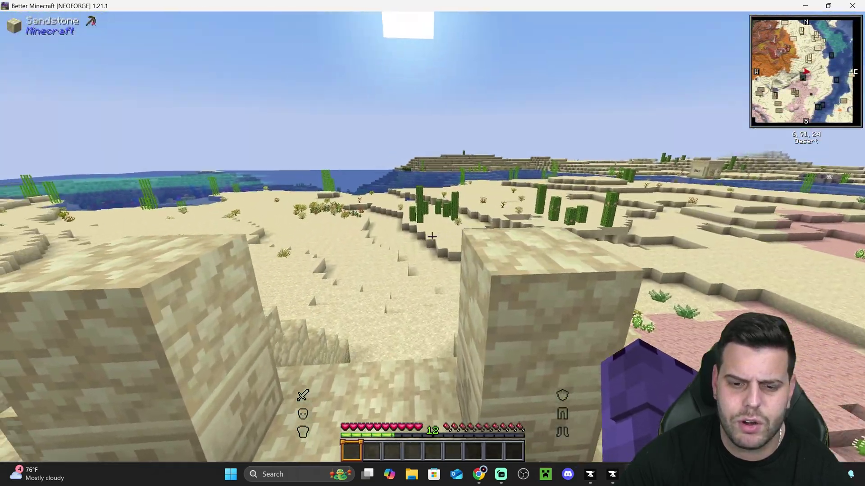
{"action": "key", "text": "w"}
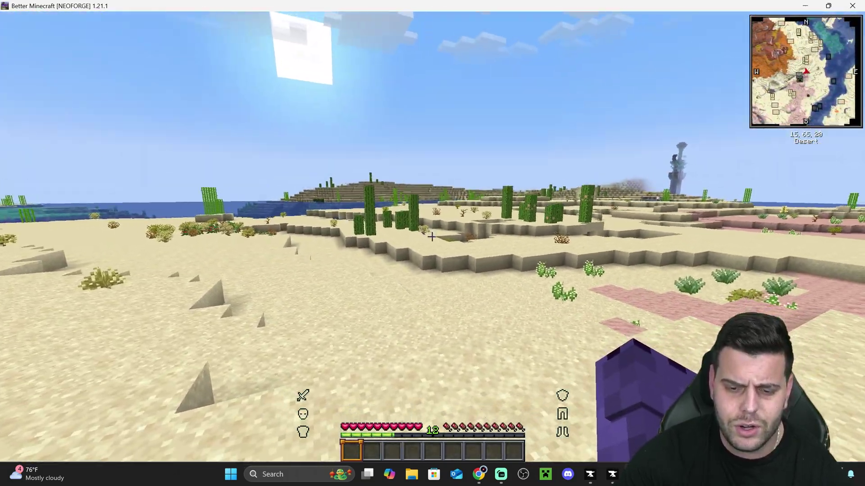
{"action": "key", "text": "F5"}
{"action": "key", "text": "F5"}
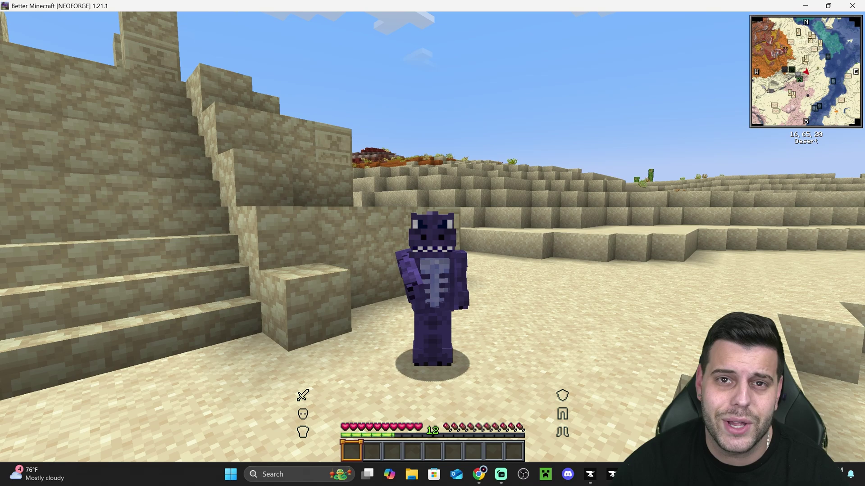